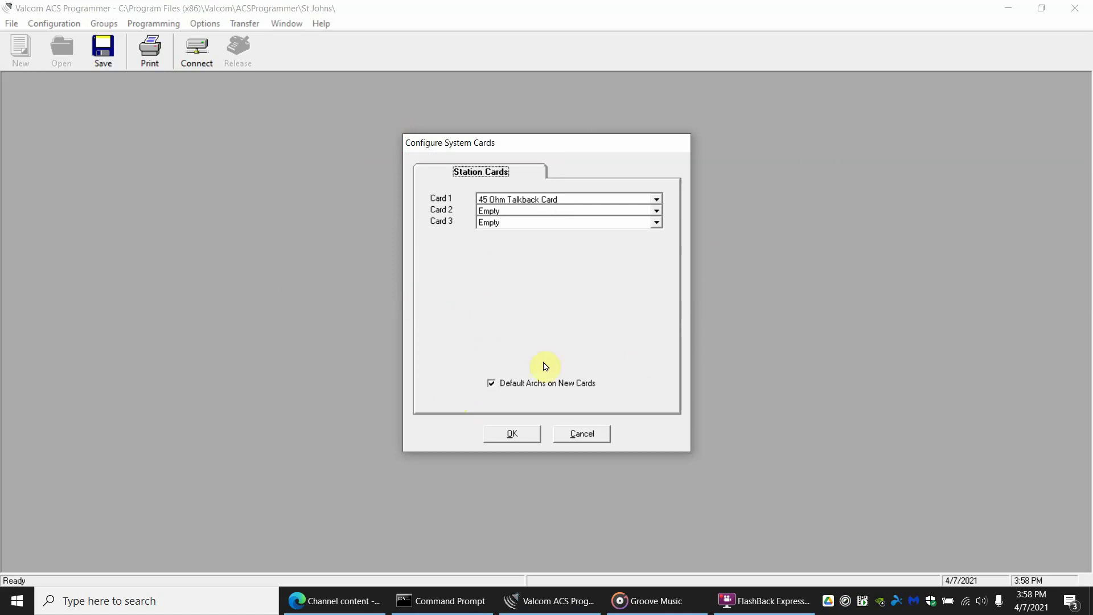
Close the system cards setup and rename schedule 1 to 'M-F Bell Schedu' in the schedule events editor.
{"action": "left_click", "coordinate": [576, 433]}
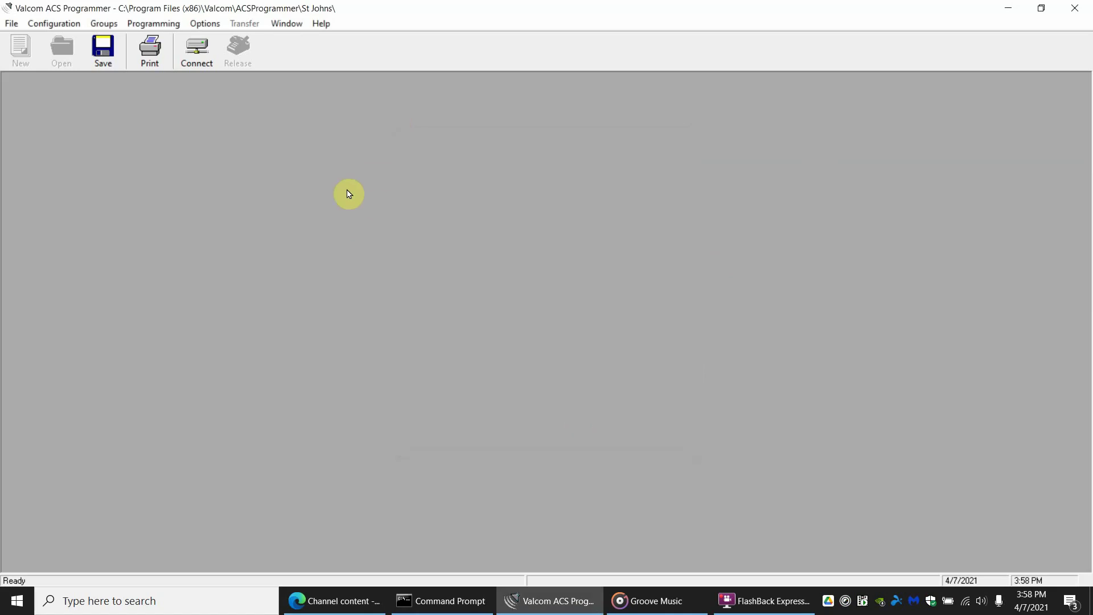
{"action": "left_click", "coordinate": [149, 24]}
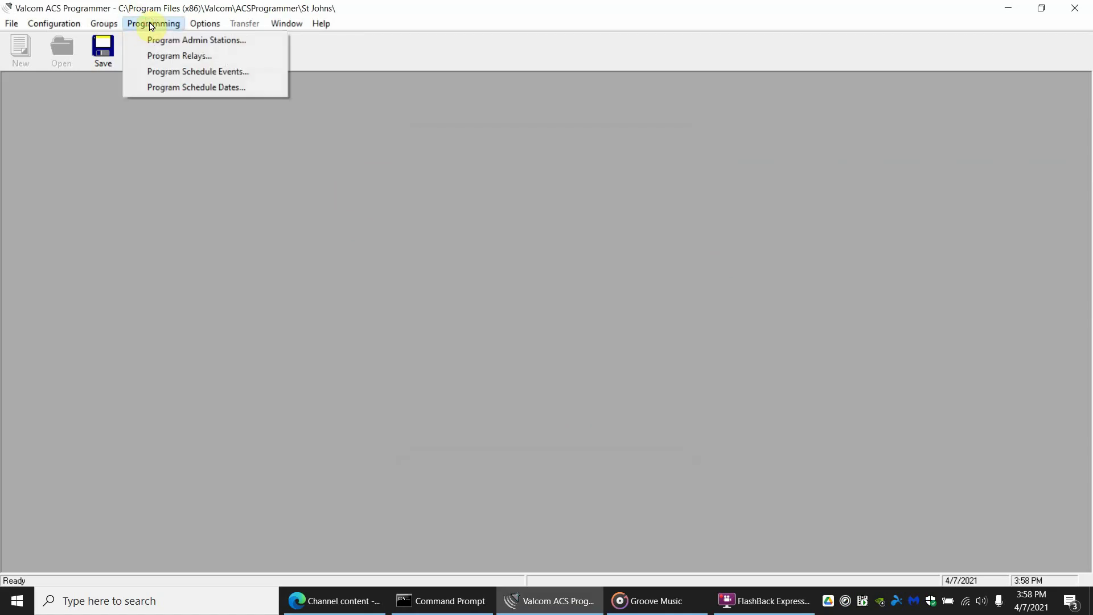
{"action": "left_click", "coordinate": [163, 73]}
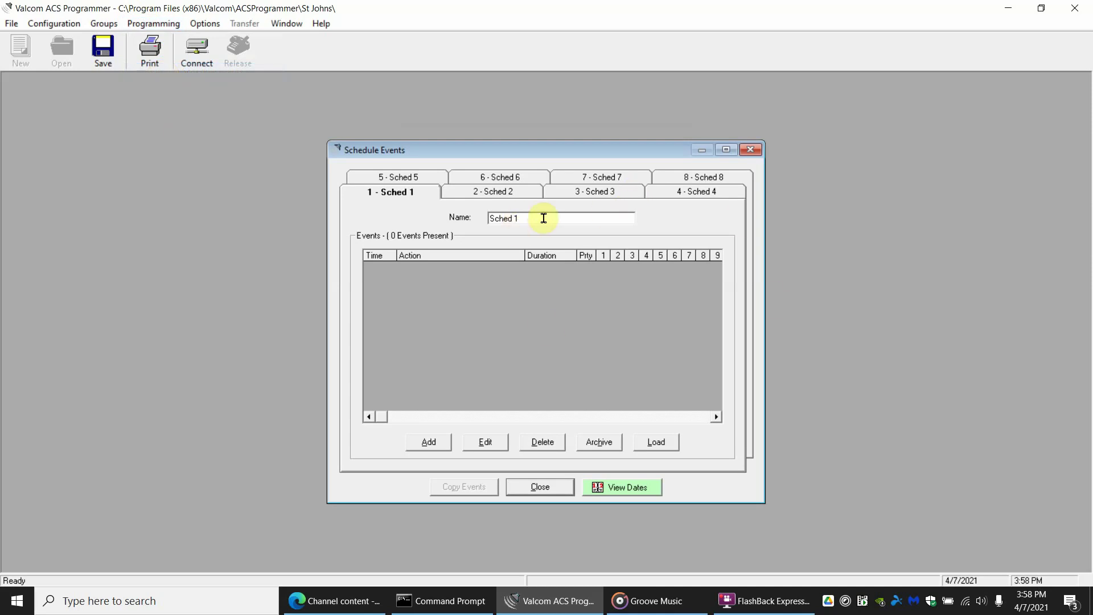
{"action": "left_click", "coordinate": [544, 218]}
{"action": "type", "text": "M-F Bell Schedu"}
Add a 07:55 event to schedule 1 playing 02 - 512 Hz in all groups.
{"action": "left_click", "coordinate": [429, 443]}
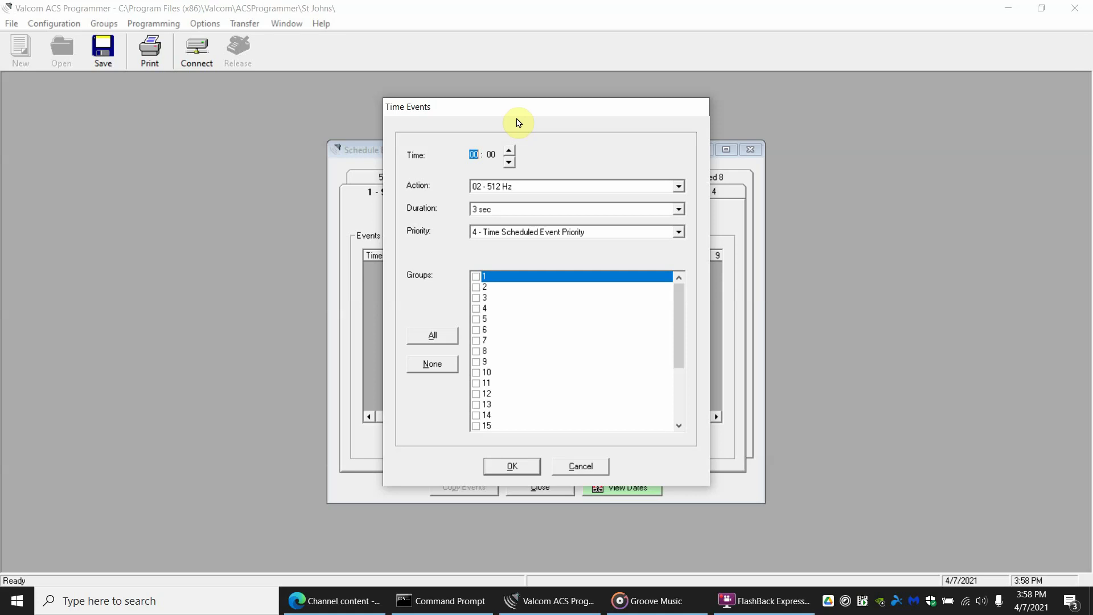
{"action": "type", "text": "7"}
{"action": "key", "text": "Right"}
{"action": "type", "text": "55"}
{"action": "left_click", "coordinate": [440, 335]}
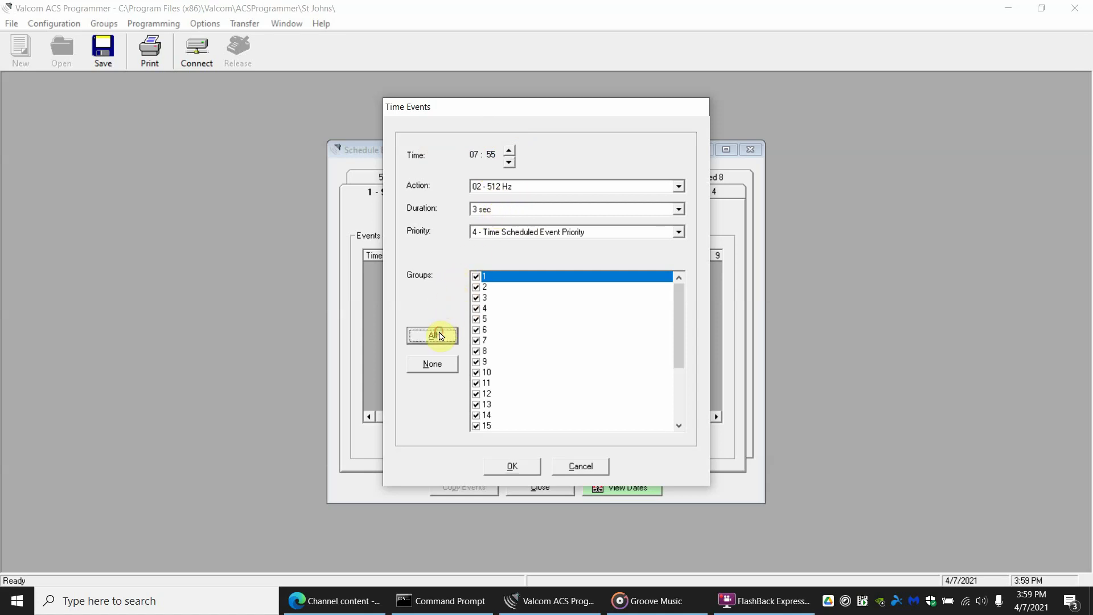
{"action": "left_click", "coordinate": [513, 466]}
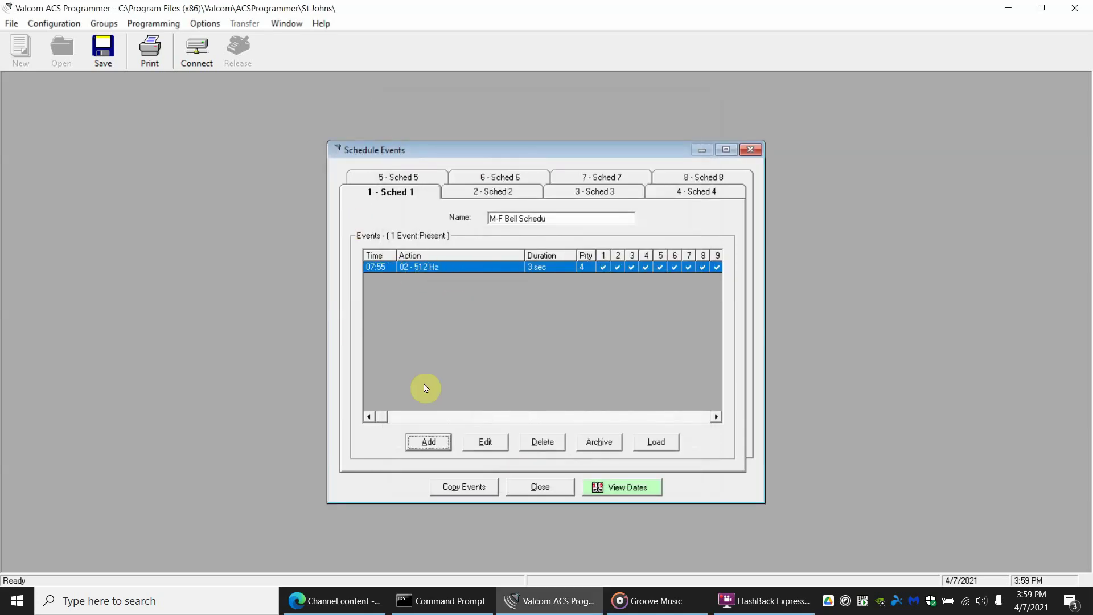
Add 512 Hz bell events at 08:00 and 11:00 to schedule 1.
{"action": "left_click", "coordinate": [428, 441]}
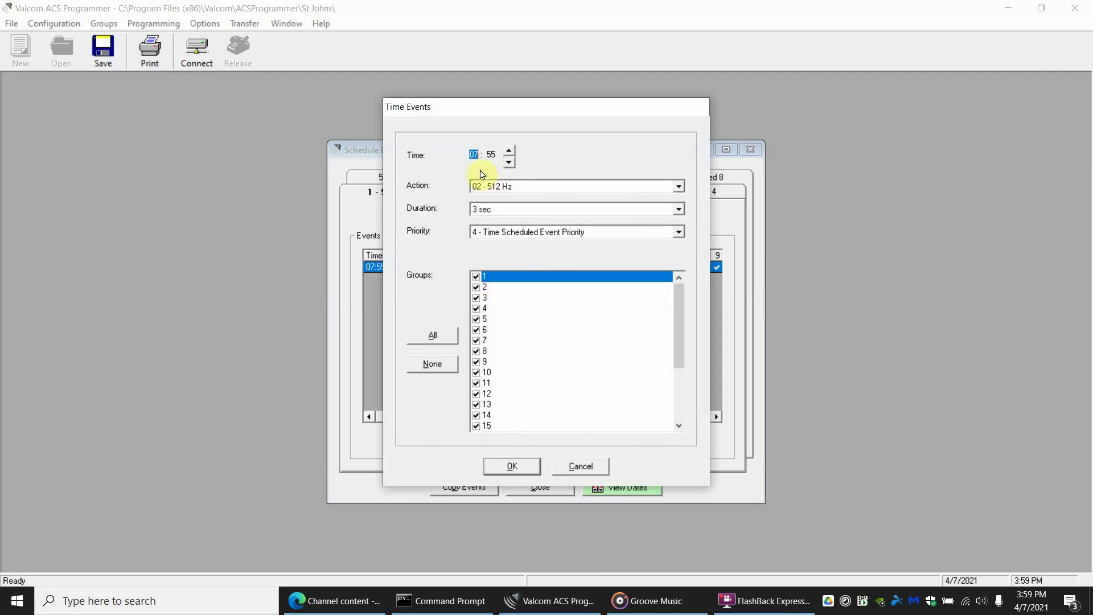
{"action": "type", "text": "8"}
{"action": "key", "text": "Tab"}
{"action": "type", "text": "00"}
{"action": "left_click", "coordinate": [513, 466]}
{"action": "left_click", "coordinate": [430, 443]}
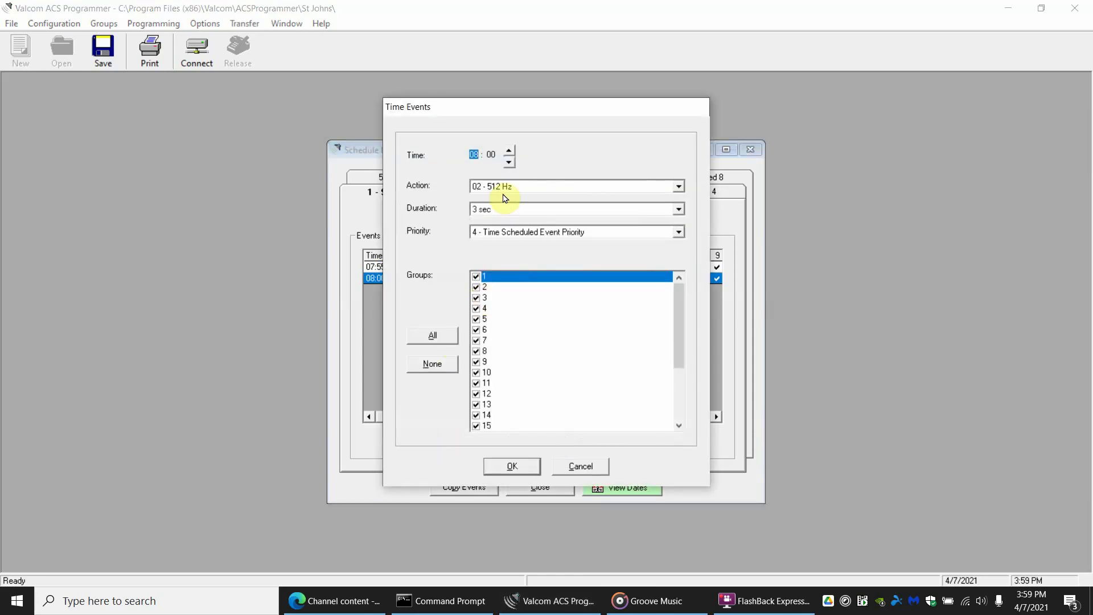
{"action": "type", "text": "11"}
{"action": "left_click", "coordinate": [512, 466]}
Add 512 Hz bell events at 12:00 and 15:00 to schedule 1.
{"action": "left_click", "coordinate": [435, 444]}
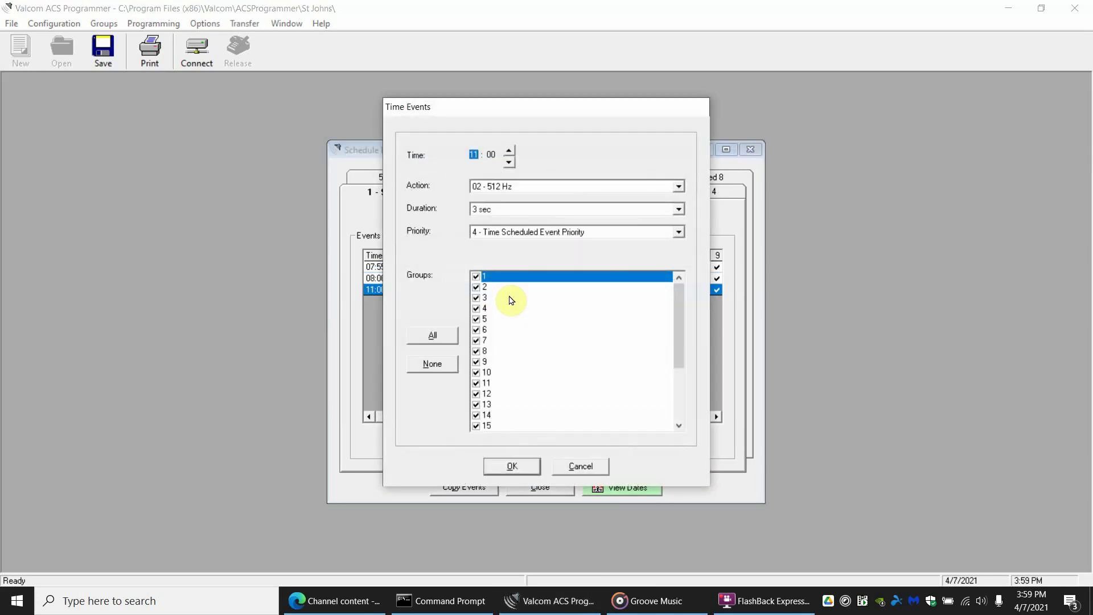
{"action": "type", "text": "12"}
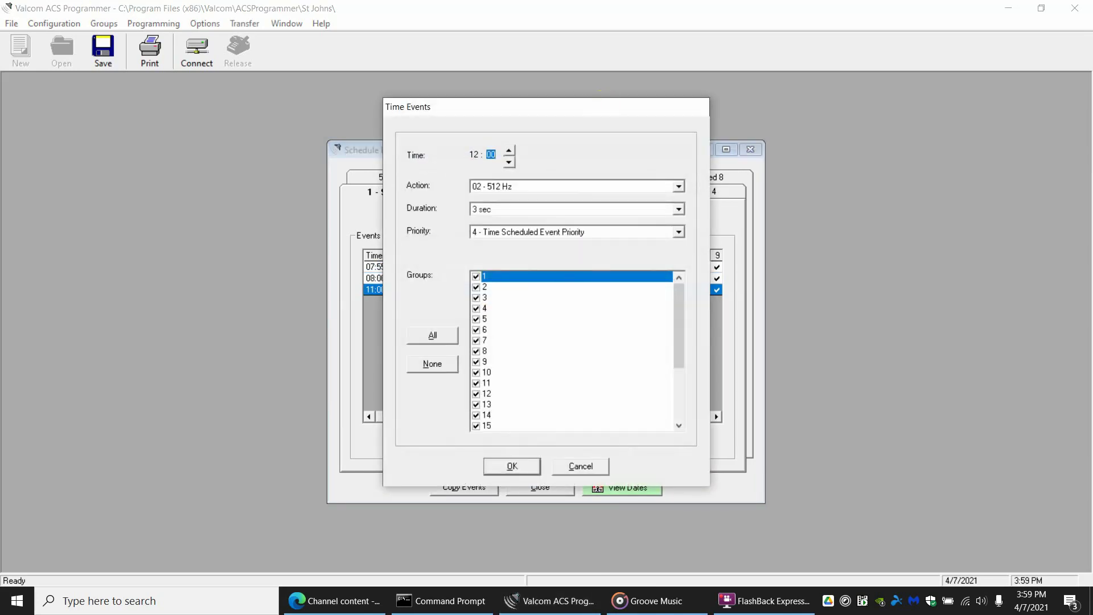
{"action": "left_click", "coordinate": [507, 467]}
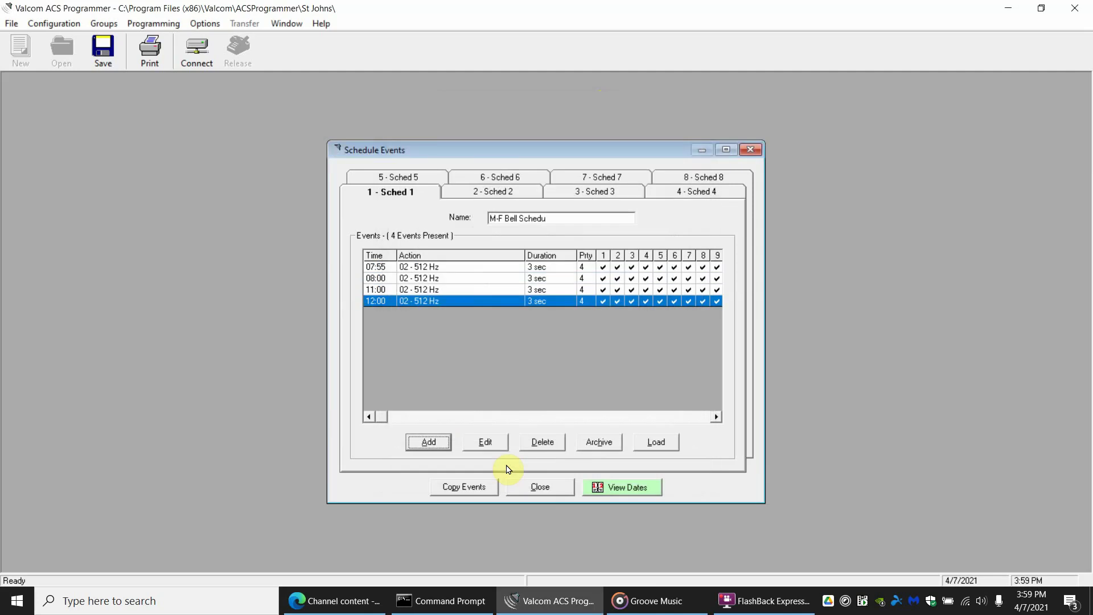
{"action": "left_click", "coordinate": [438, 444]}
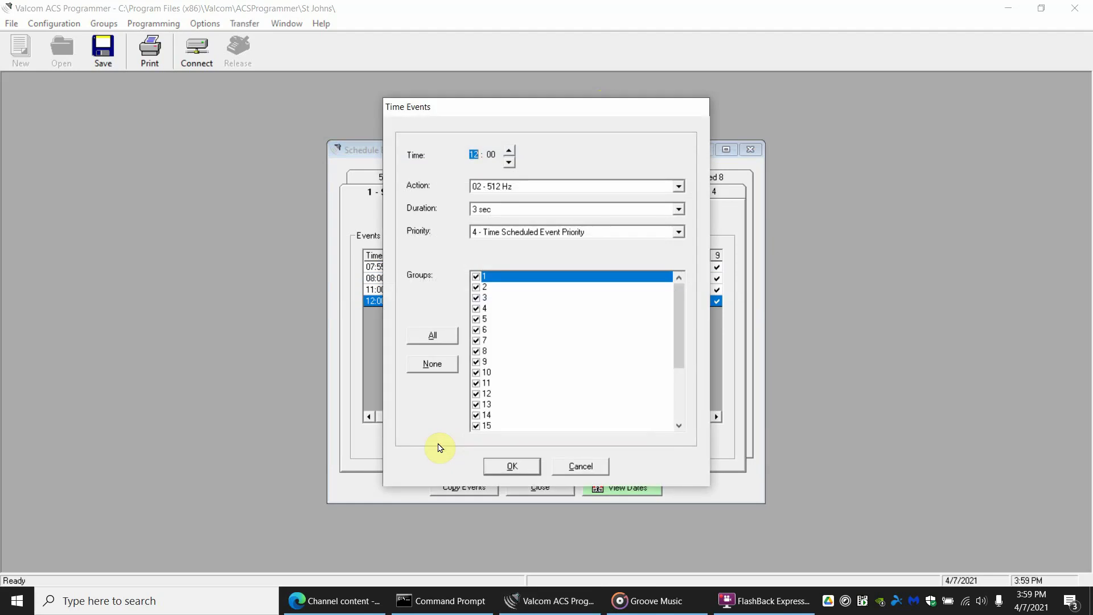
{"action": "type", "text": "15"}
{"action": "left_click", "coordinate": [512, 467]}
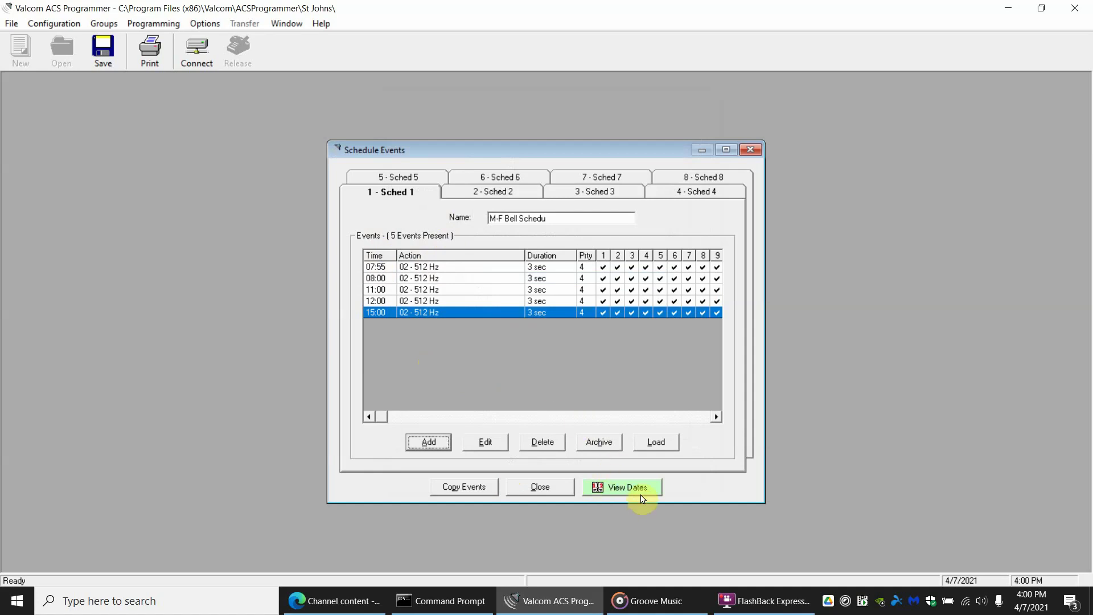
Open the 2021 Schedule Dates calendar, then assign and remove April 8 for M-F Bell Schedu.
{"action": "left_click", "coordinate": [620, 491]}
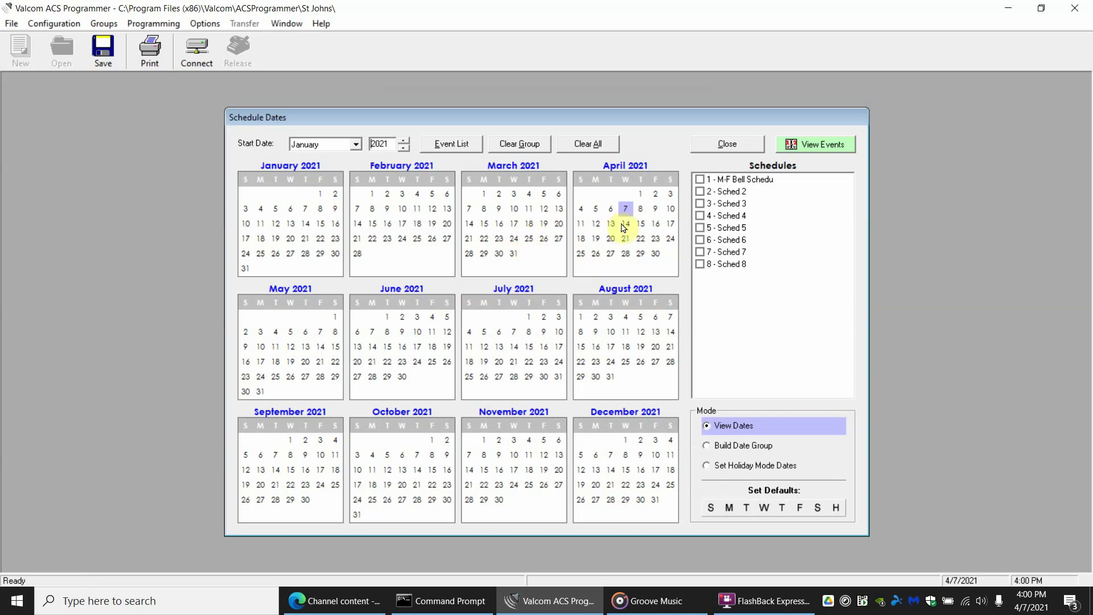
{"action": "left_click", "coordinate": [639, 212]}
{"action": "left_click", "coordinate": [700, 181]}
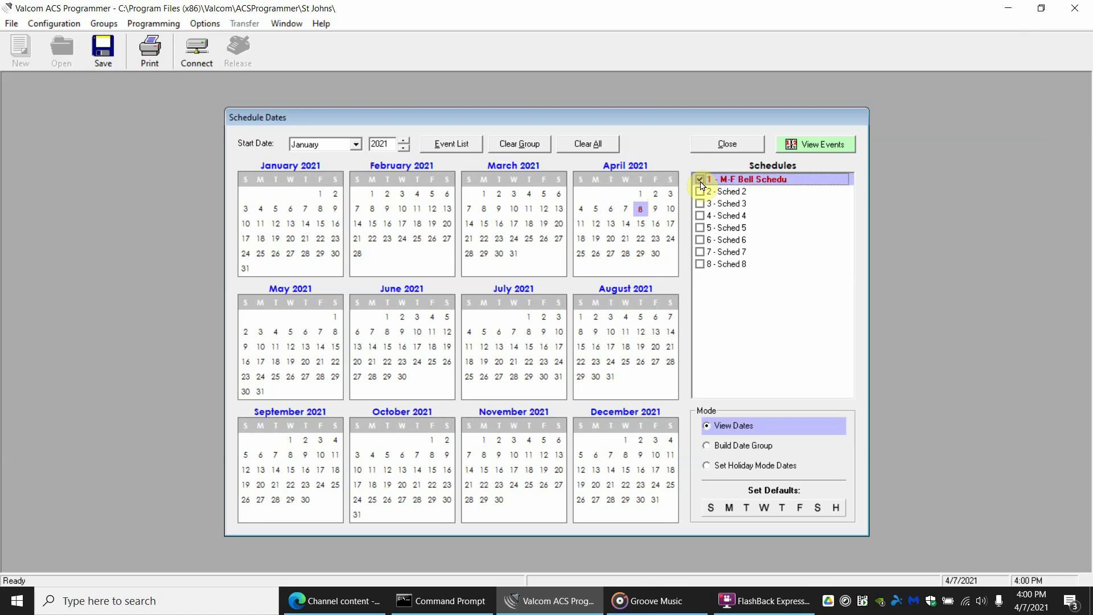
{"action": "left_click", "coordinate": [700, 181]}
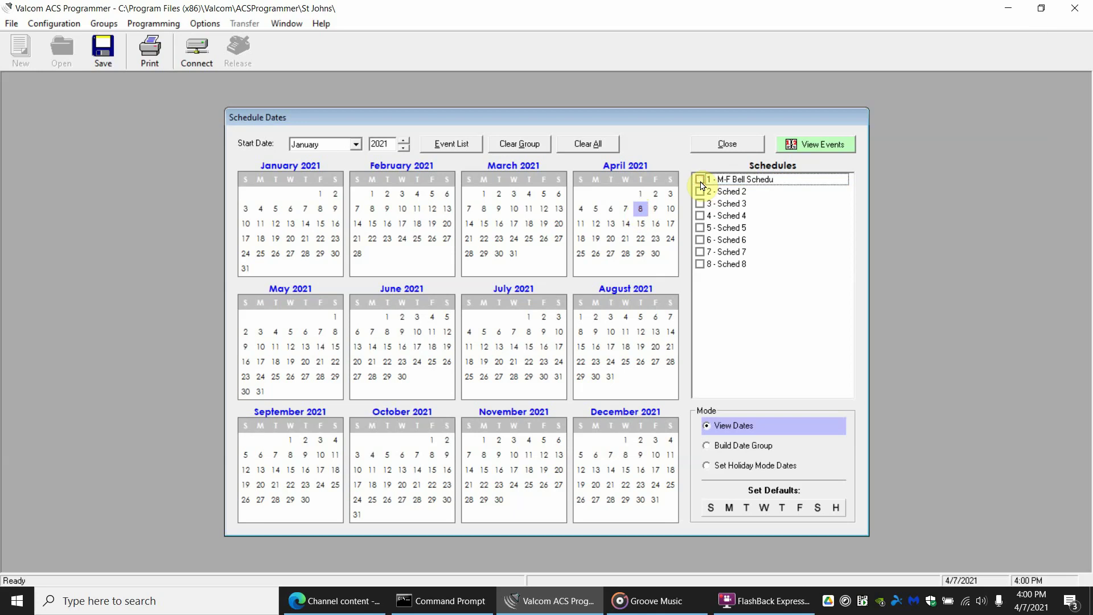
Toggle M-F Bell Schedu for the Monday through Friday default dates in turn.
{"action": "left_click", "coordinate": [730, 507]}
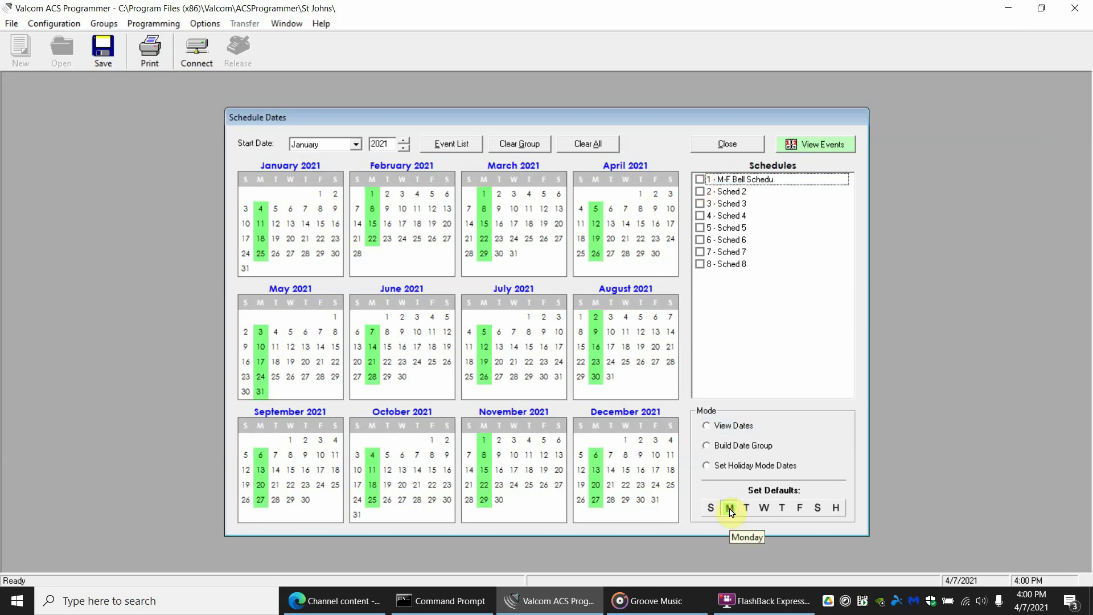
{"action": "left_click", "coordinate": [701, 181]}
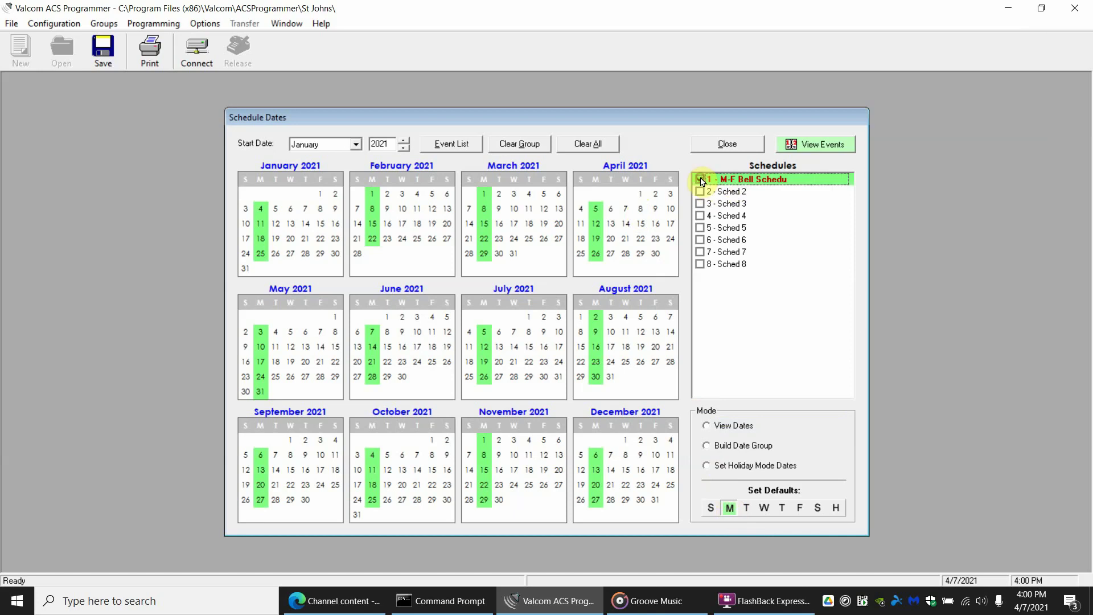
{"action": "left_click", "coordinate": [747, 508]}
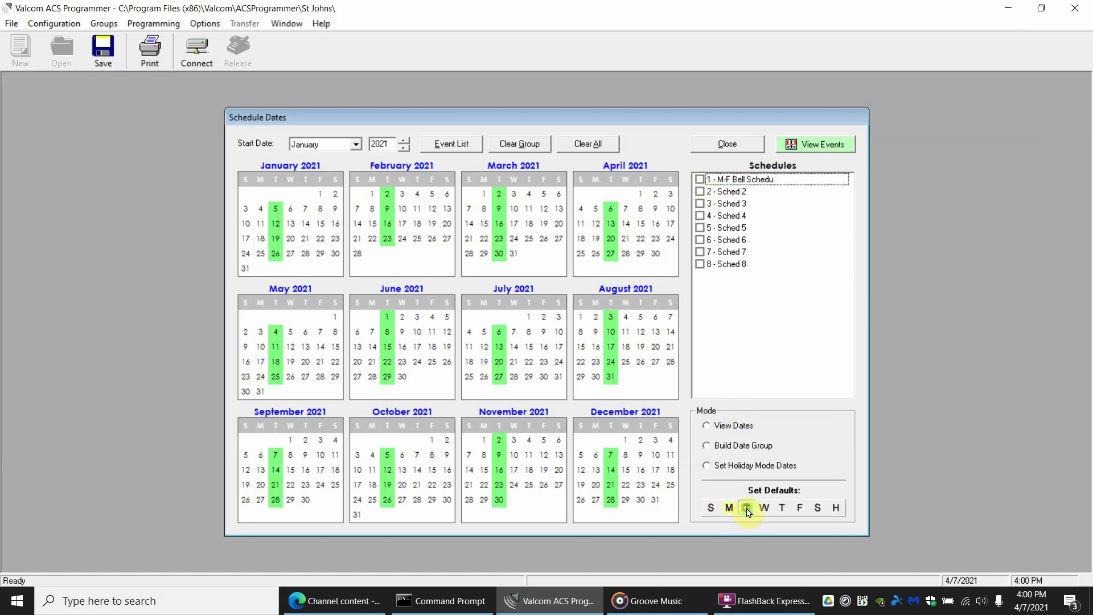
{"action": "left_click", "coordinate": [700, 179]}
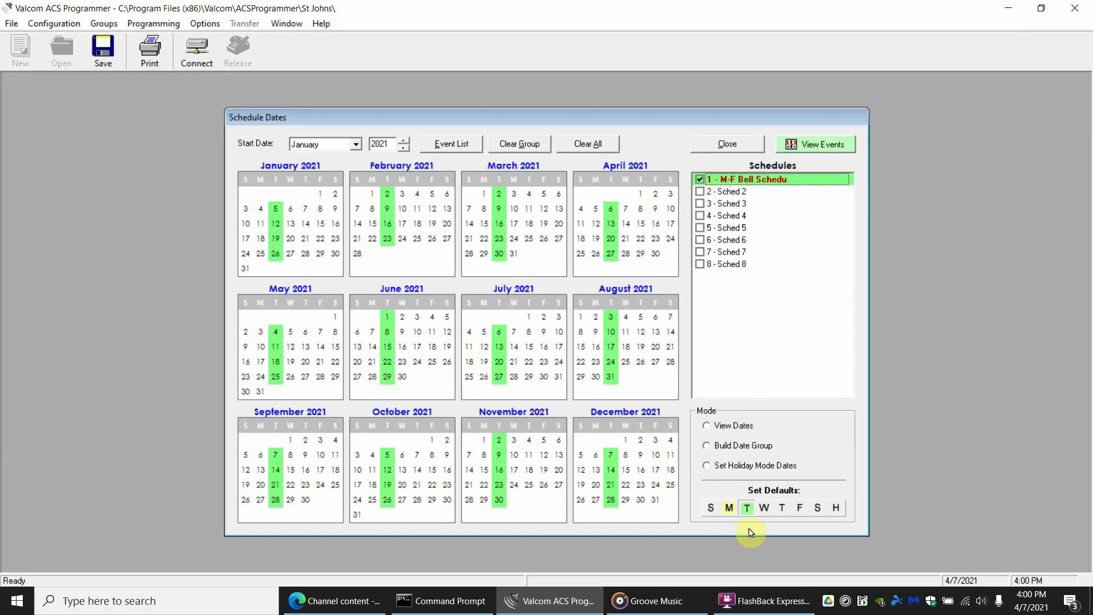
{"action": "left_click", "coordinate": [763, 507]}
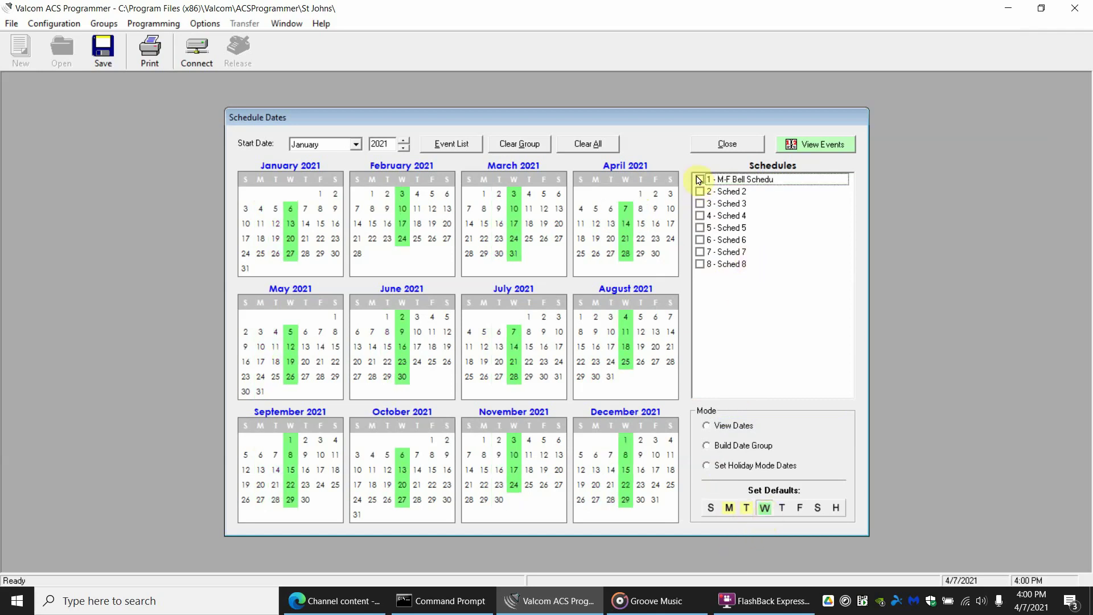
{"action": "left_click", "coordinate": [700, 180]}
{"action": "left_click", "coordinate": [782, 507]}
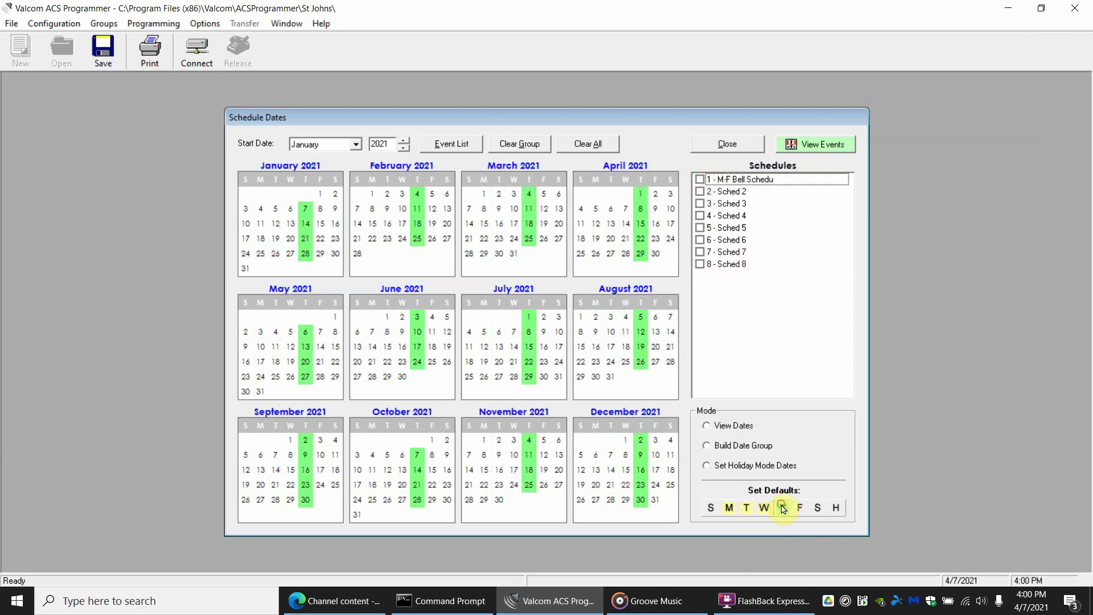
{"action": "left_click", "coordinate": [700, 179]}
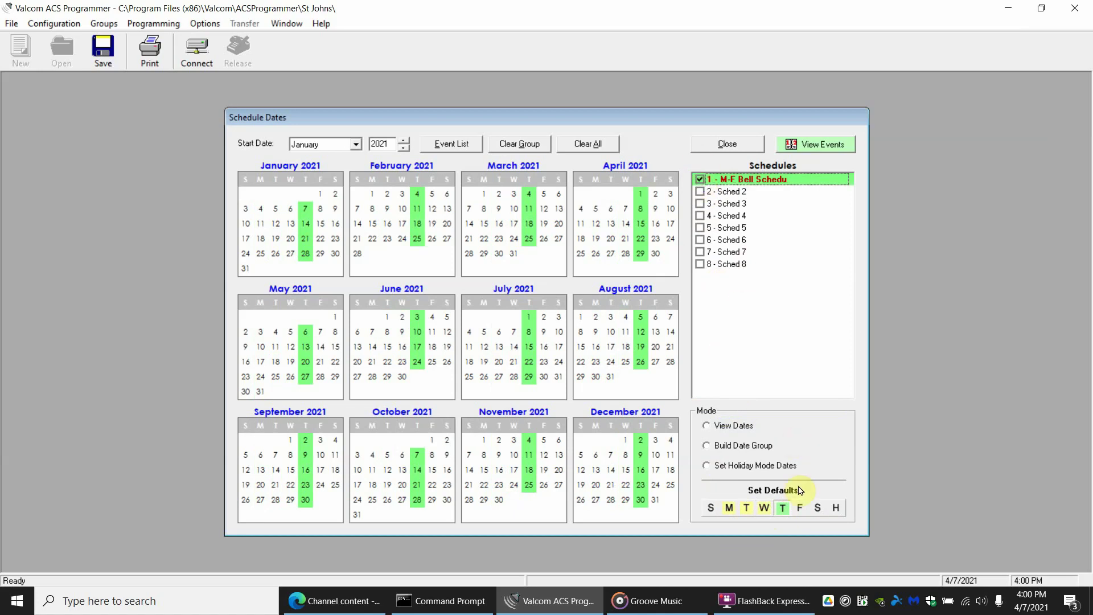
{"action": "left_click", "coordinate": [800, 507]}
{"action": "left_click", "coordinate": [701, 180]}
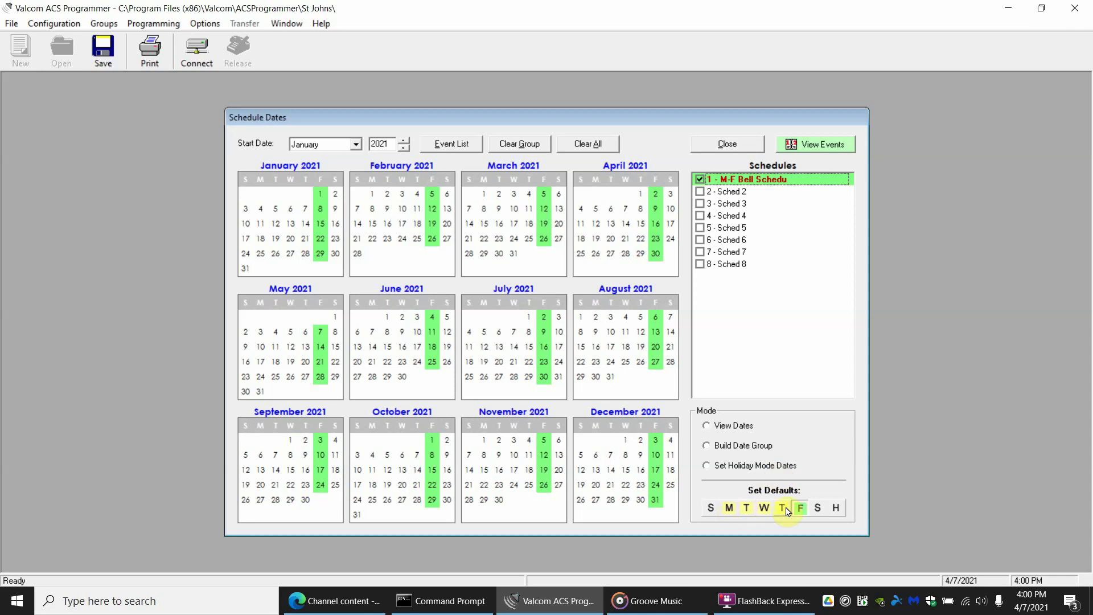
Compare the Monday, Tuesday and Saturday defaults, leaving M-F Bell Schedu unticked on Saturdays.
{"action": "left_click", "coordinate": [731, 511]}
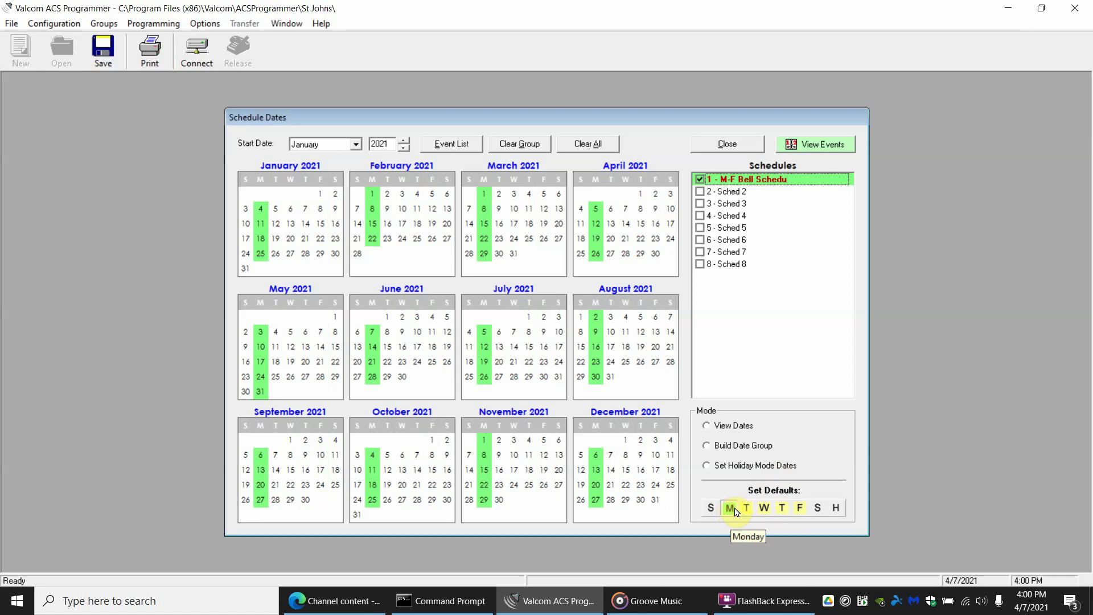
{"action": "left_click", "coordinate": [742, 508]}
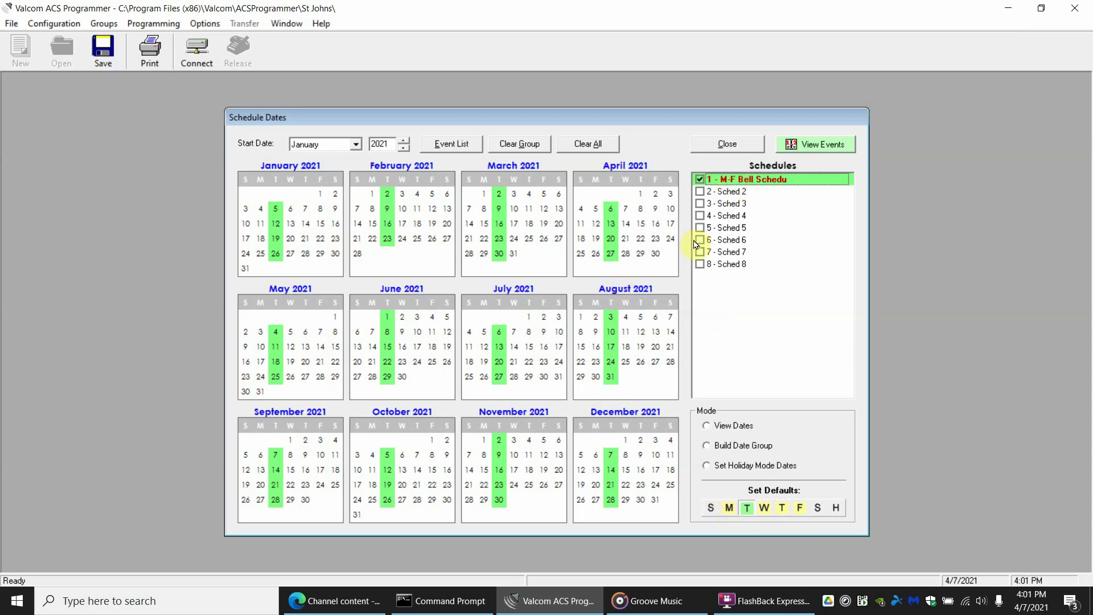
{"action": "left_click", "coordinate": [818, 507]}
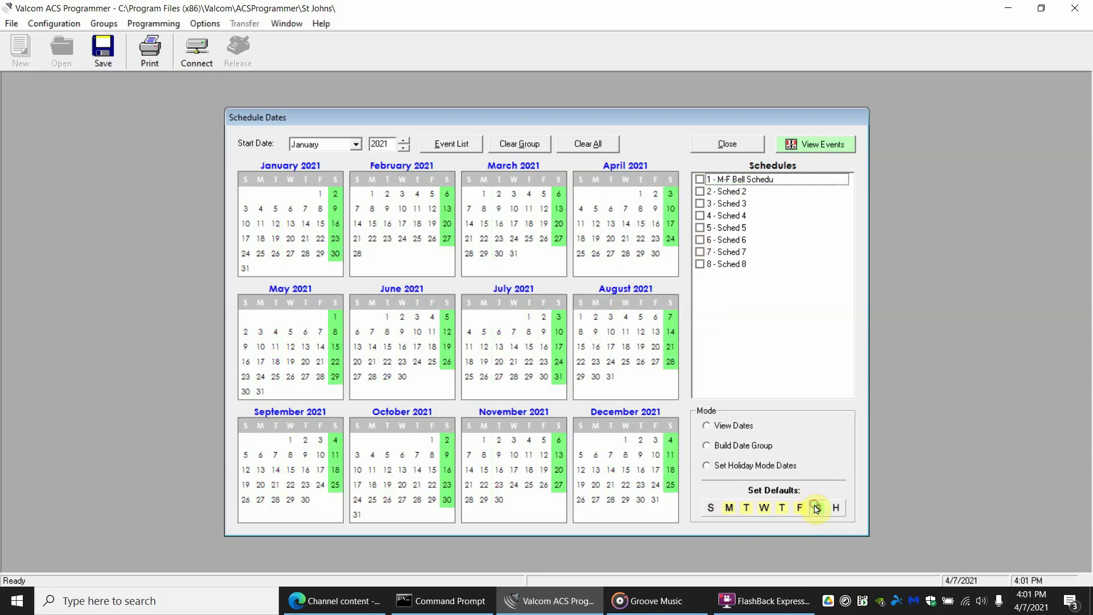
{"action": "left_click", "coordinate": [699, 179]}
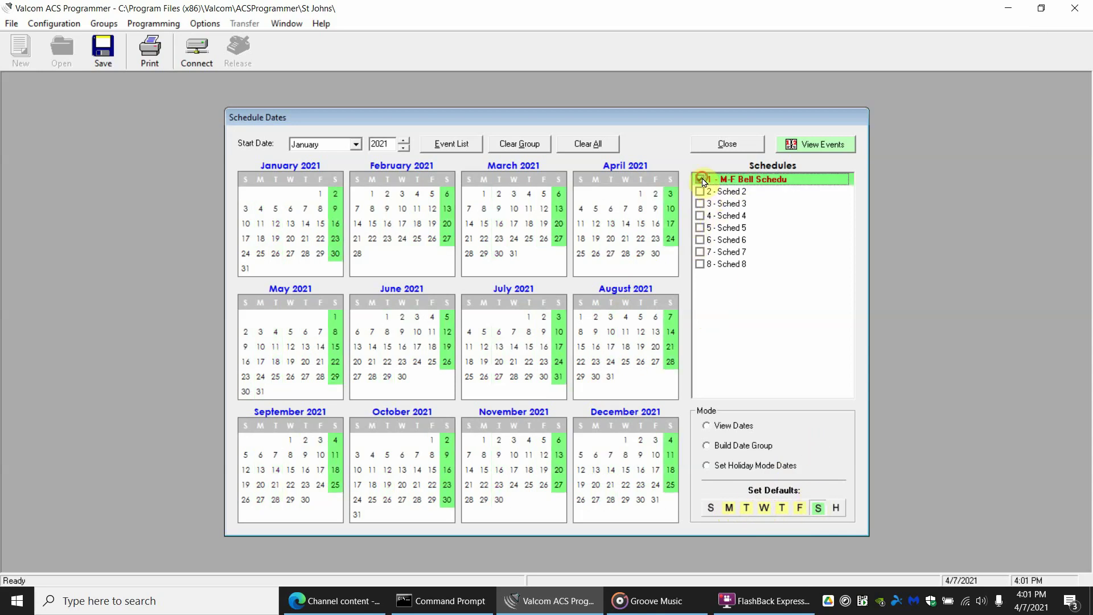
{"action": "left_click", "coordinate": [747, 508]}
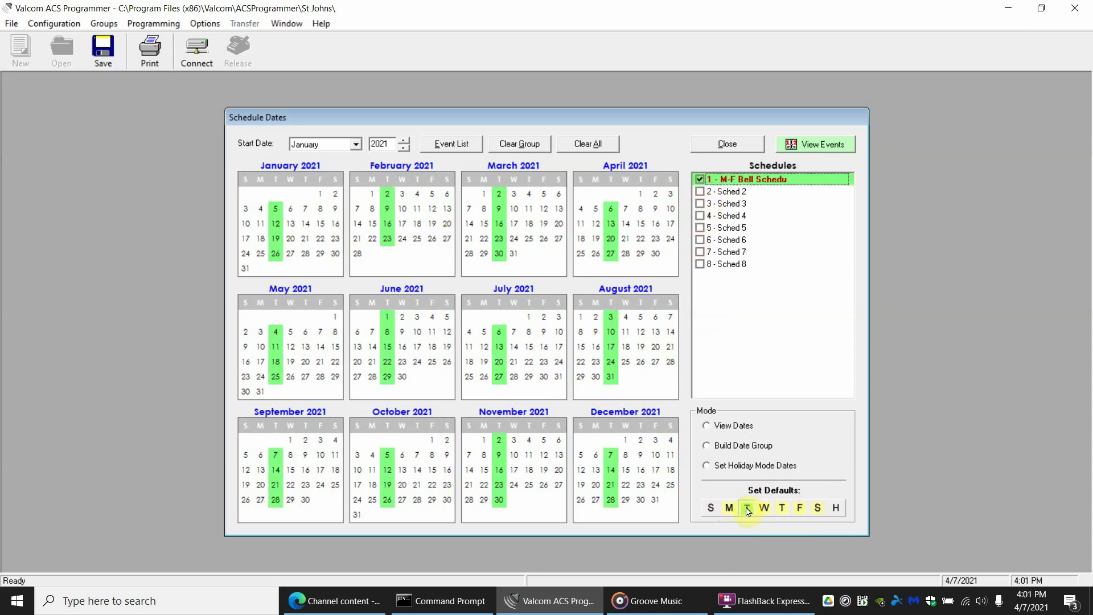
{"action": "left_click", "coordinate": [819, 509]}
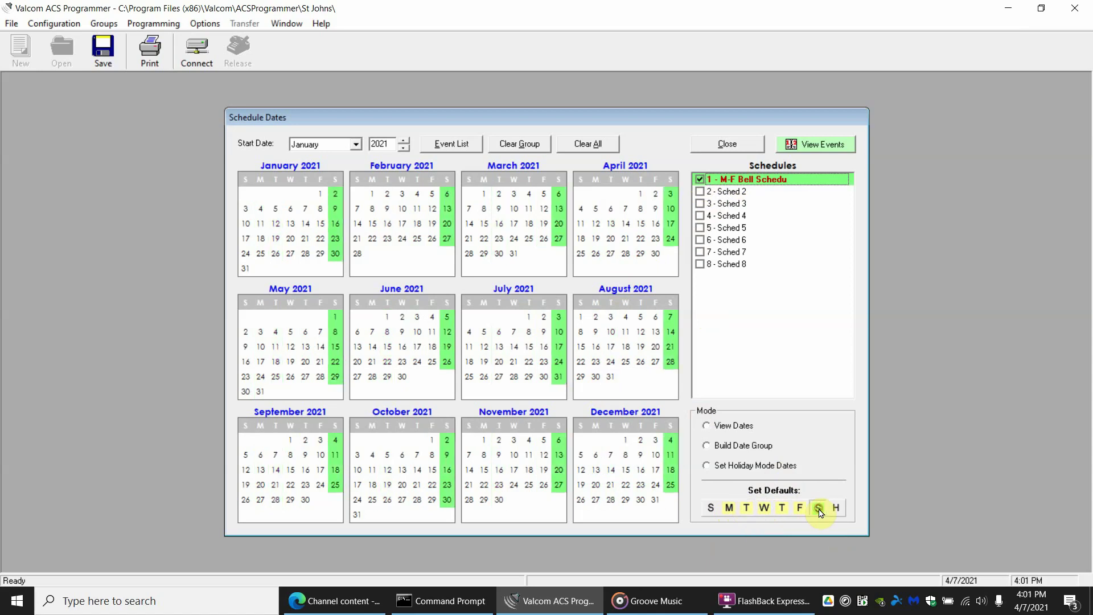
{"action": "left_click", "coordinate": [699, 180]}
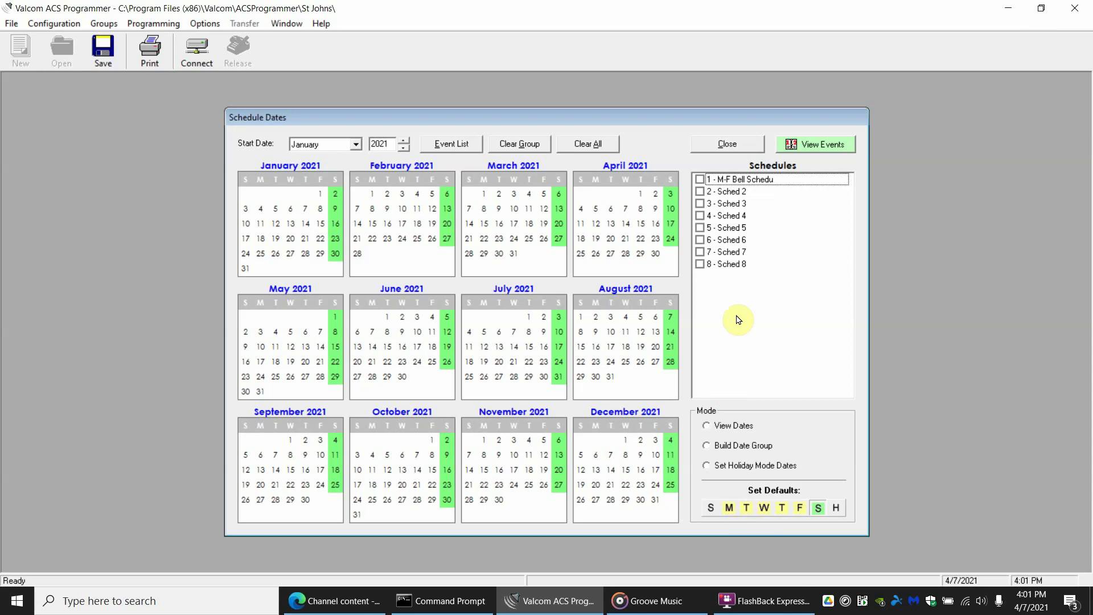
Mark July 4, November 25–26 and December 24, 25, 31 as holidays, then return to viewing dates.
{"action": "left_click", "coordinate": [529, 486]}
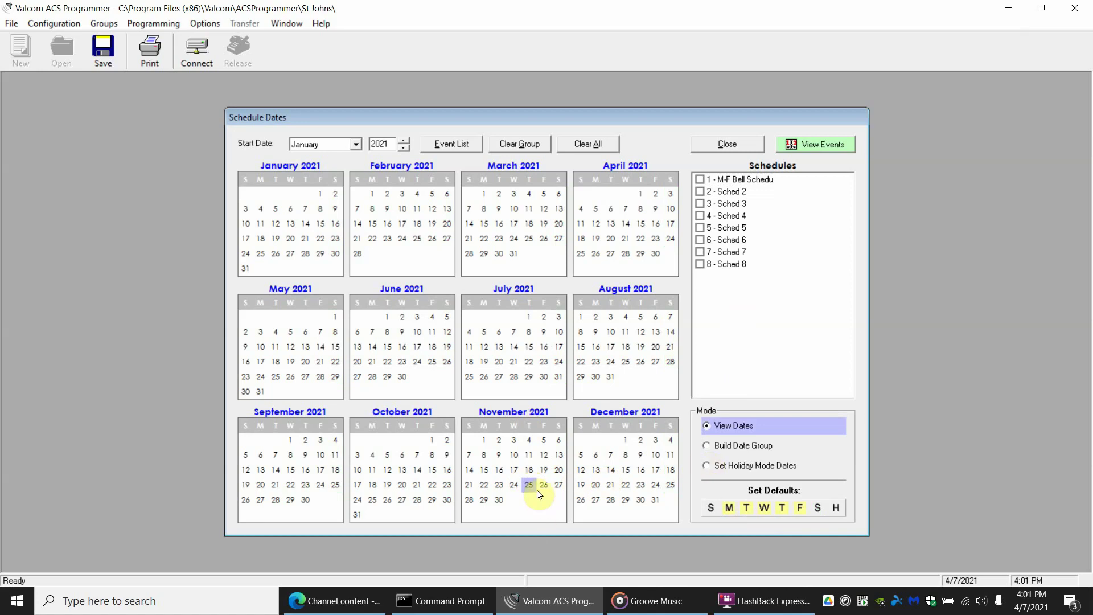
{"action": "left_click", "coordinate": [708, 466]}
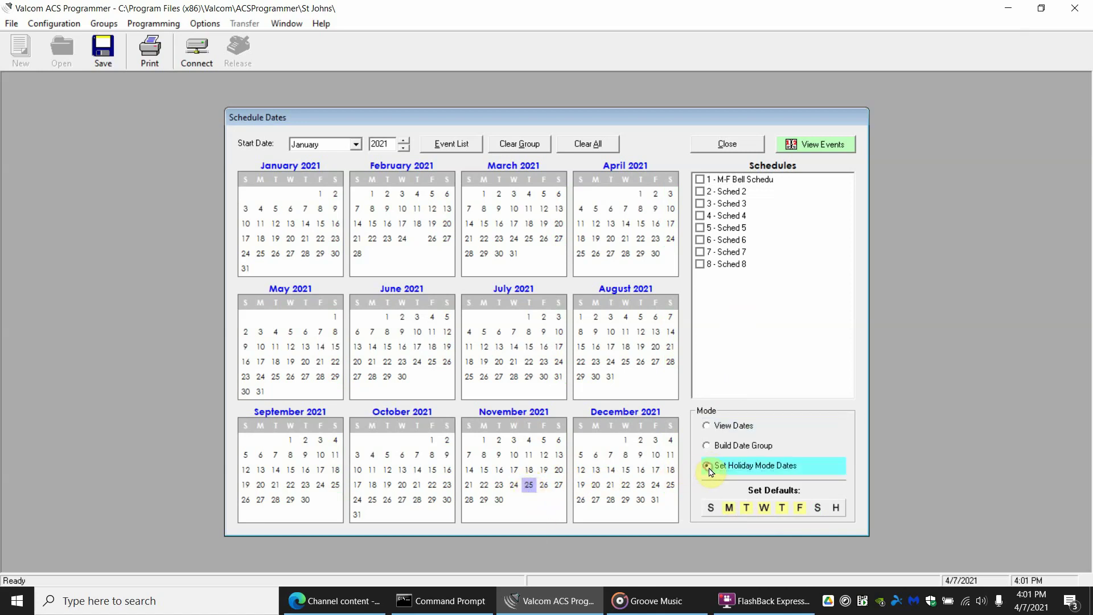
{"action": "left_click", "coordinate": [529, 485]}
{"action": "left_click", "coordinate": [544, 486]}
{"action": "left_click", "coordinate": [670, 486]}
{"action": "left_click", "coordinate": [655, 487]}
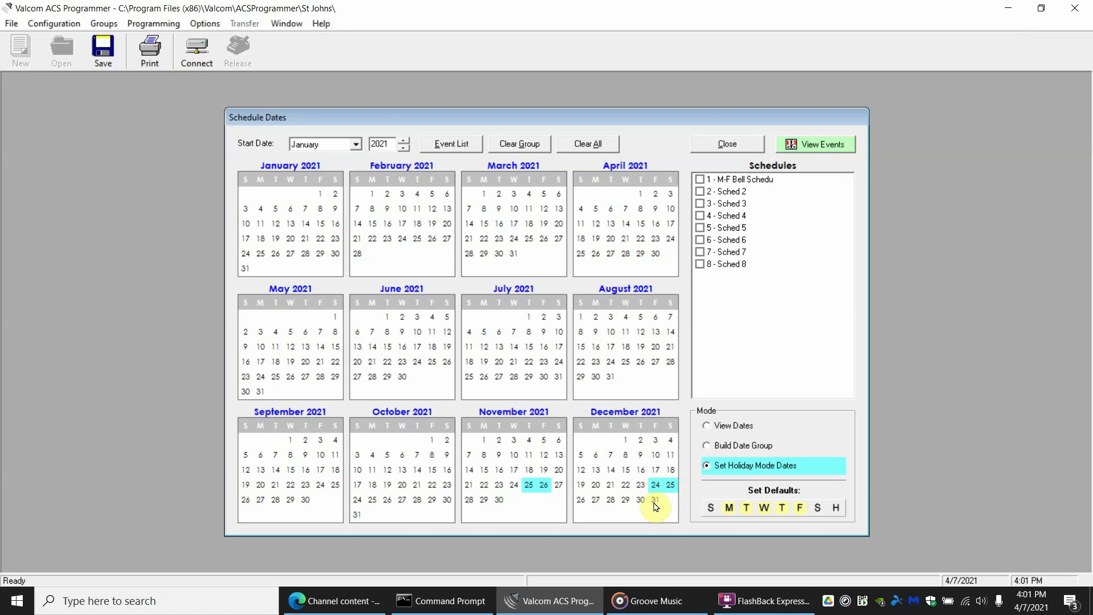
{"action": "left_click", "coordinate": [656, 505]}
{"action": "left_click", "coordinate": [469, 334]}
{"action": "left_click", "coordinate": [716, 428]}
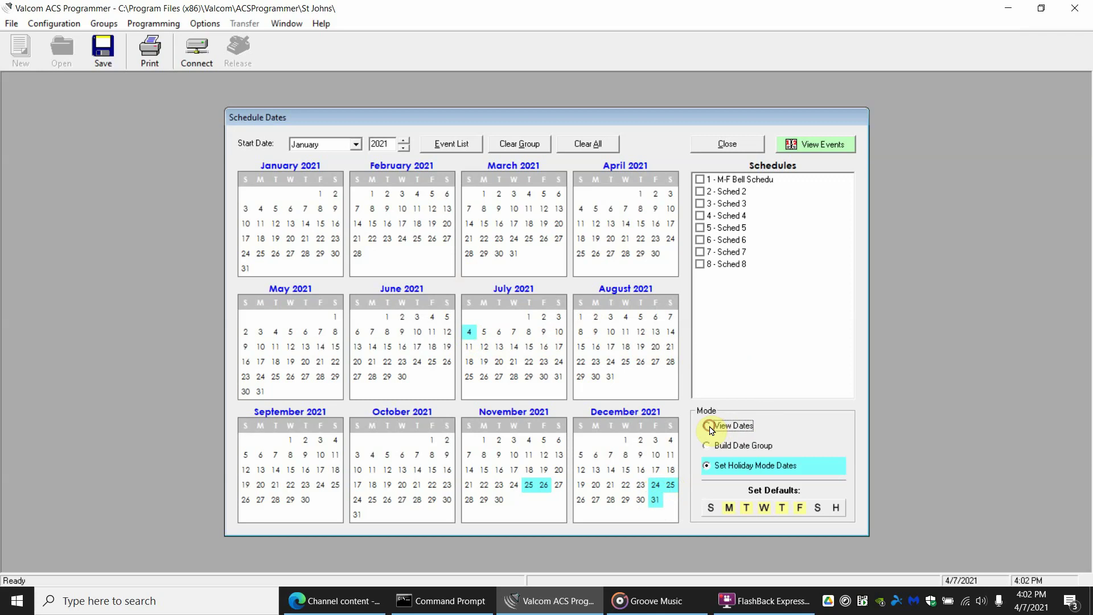
Show the Thursday default dates, then bring up M-F Bell Schedu's five-event list.
{"action": "left_click", "coordinate": [782, 507]}
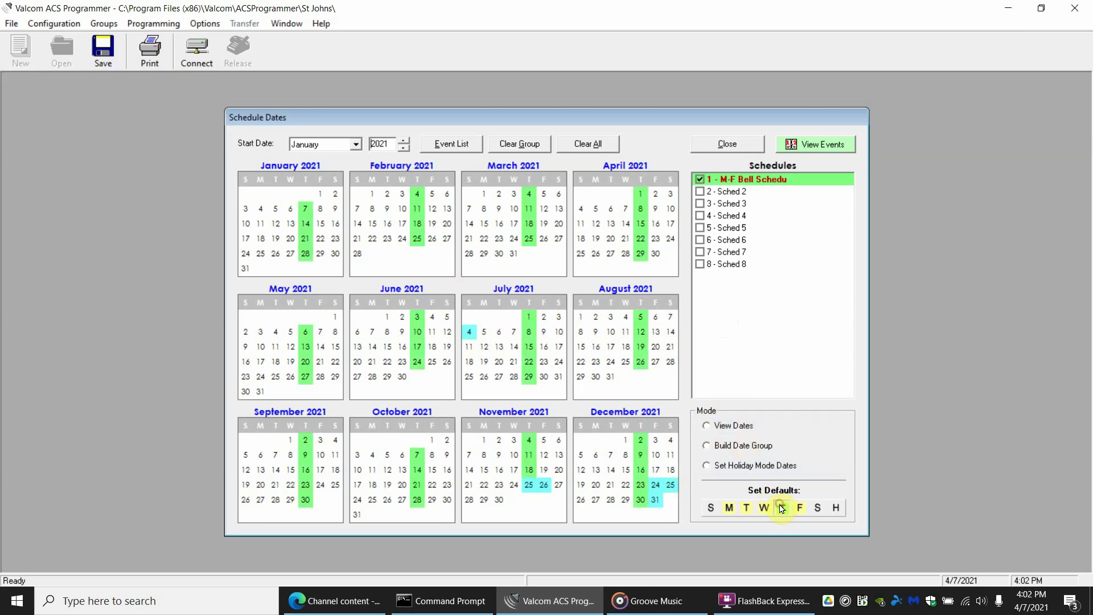
{"action": "left_click", "coordinate": [527, 486]}
{"action": "left_click", "coordinate": [795, 147]}
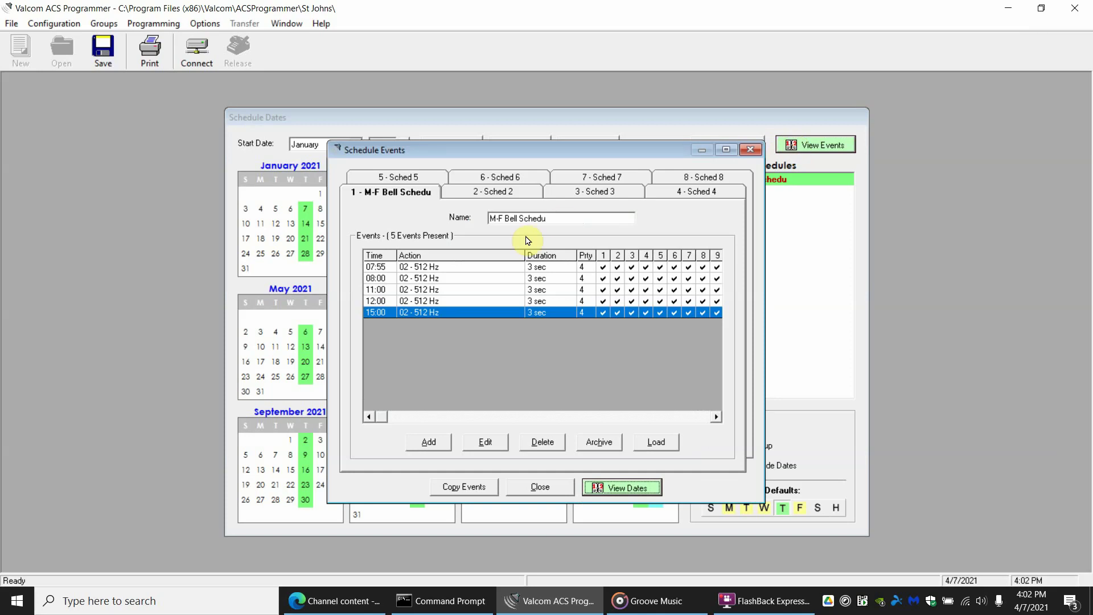
Inspect the 11:00 event's time and bell tone, cancel without saving, and close the event list.
{"action": "left_click", "coordinate": [378, 291]}
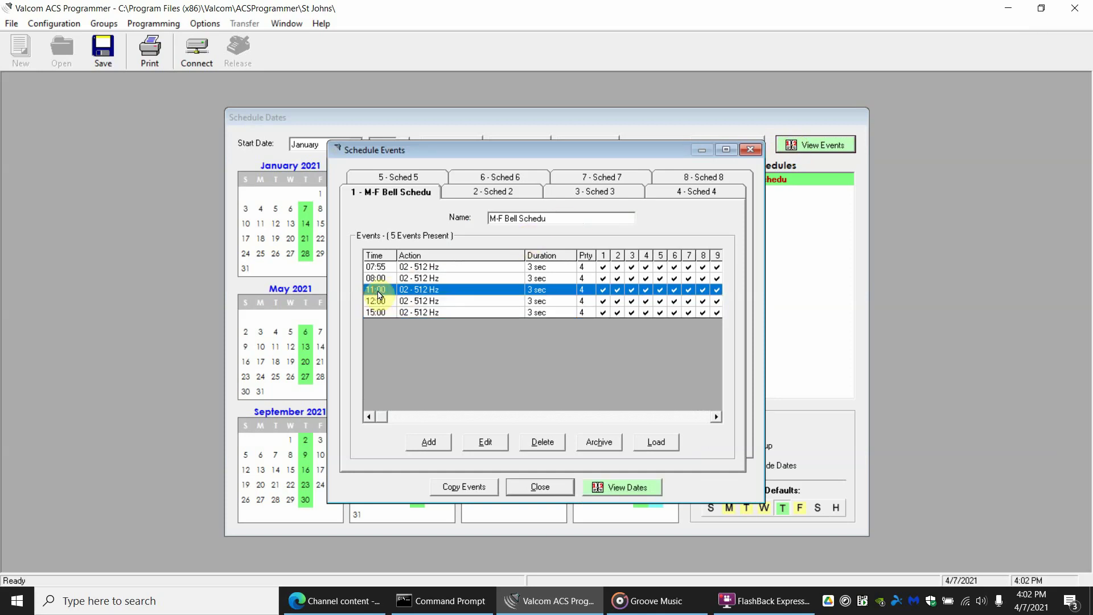
{"action": "left_click", "coordinate": [485, 443]}
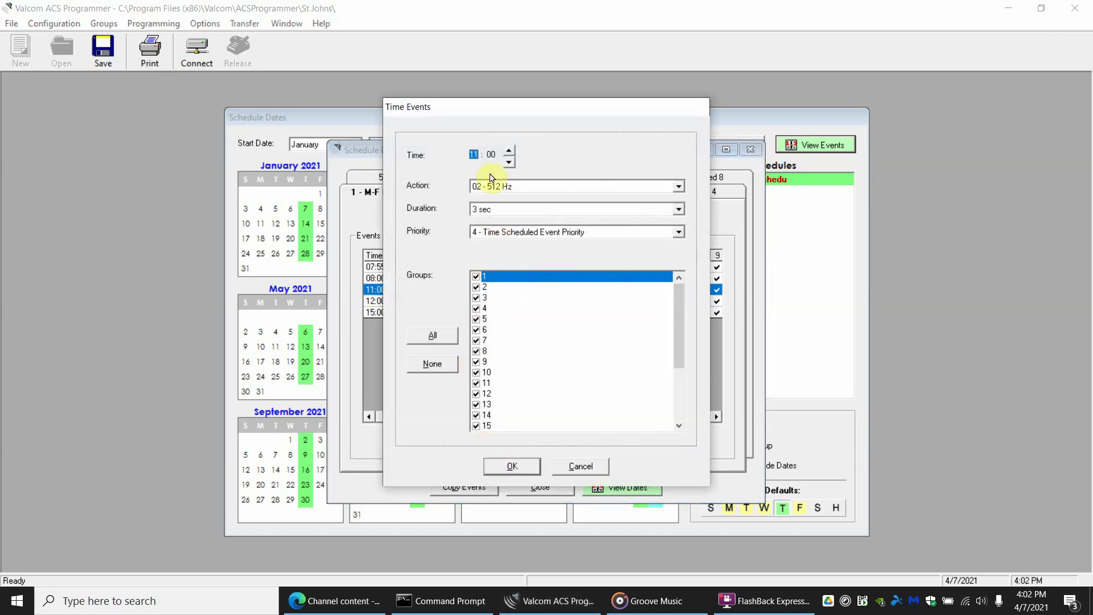
{"action": "left_click", "coordinate": [491, 154]}
{"action": "type", "text": "0"}
{"action": "left_click", "coordinate": [585, 192]}
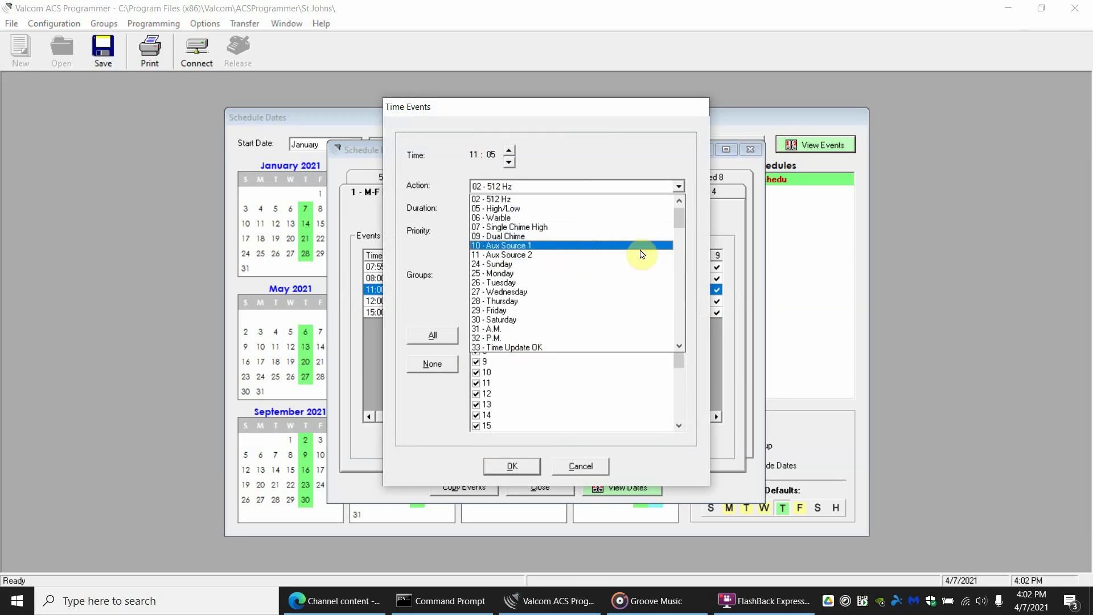
{"action": "left_click_drag", "start_coordinate": [677, 223], "coordinate": [677, 272]}
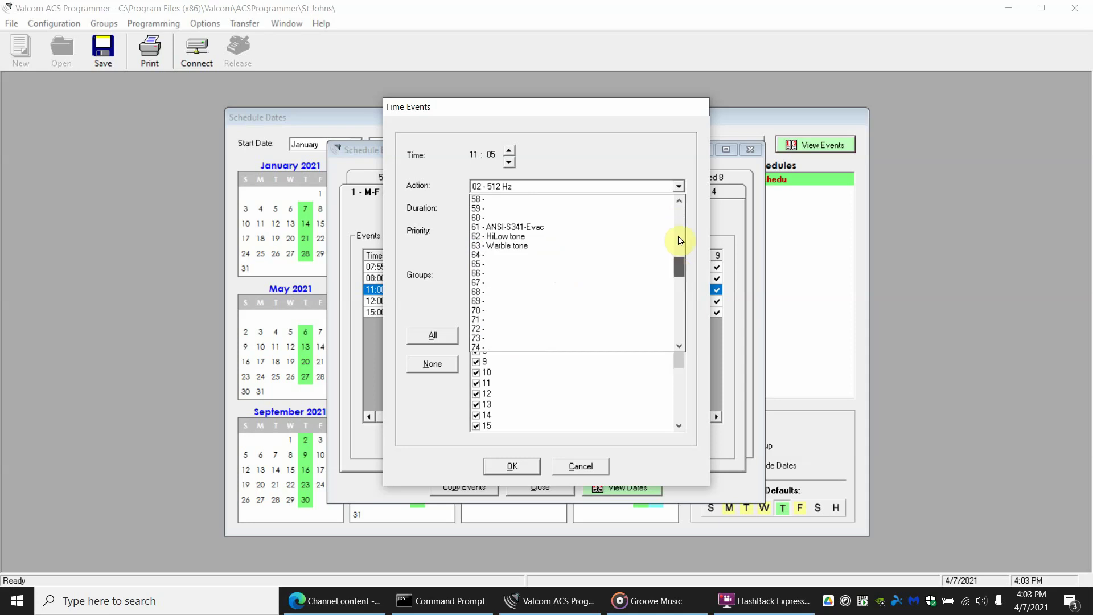
{"action": "left_click_drag", "start_coordinate": [678, 272], "coordinate": [683, 181]}
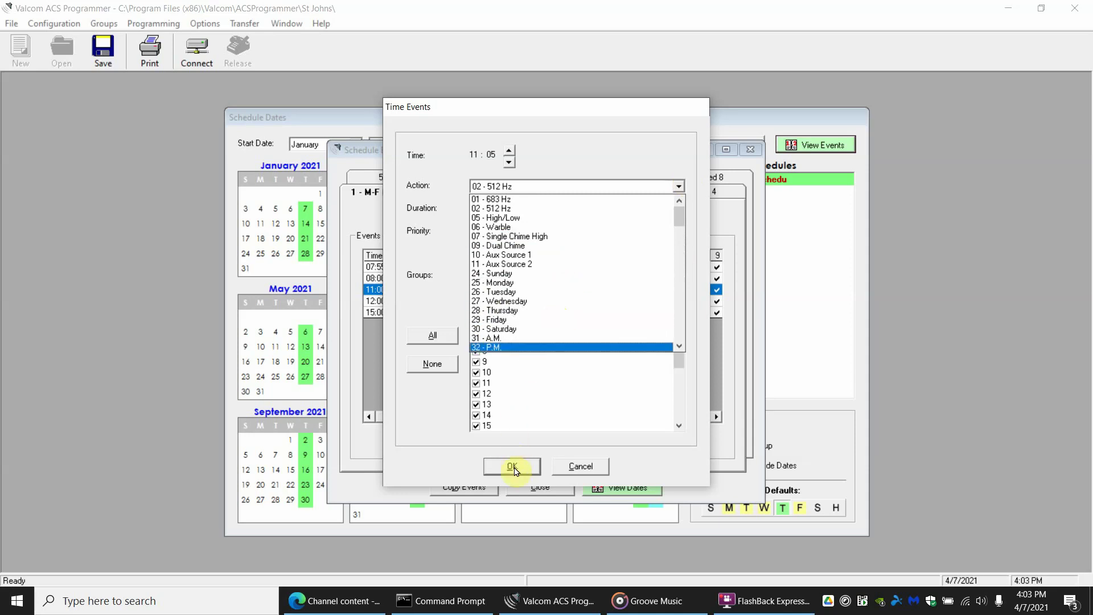
{"action": "left_click", "coordinate": [578, 468]}
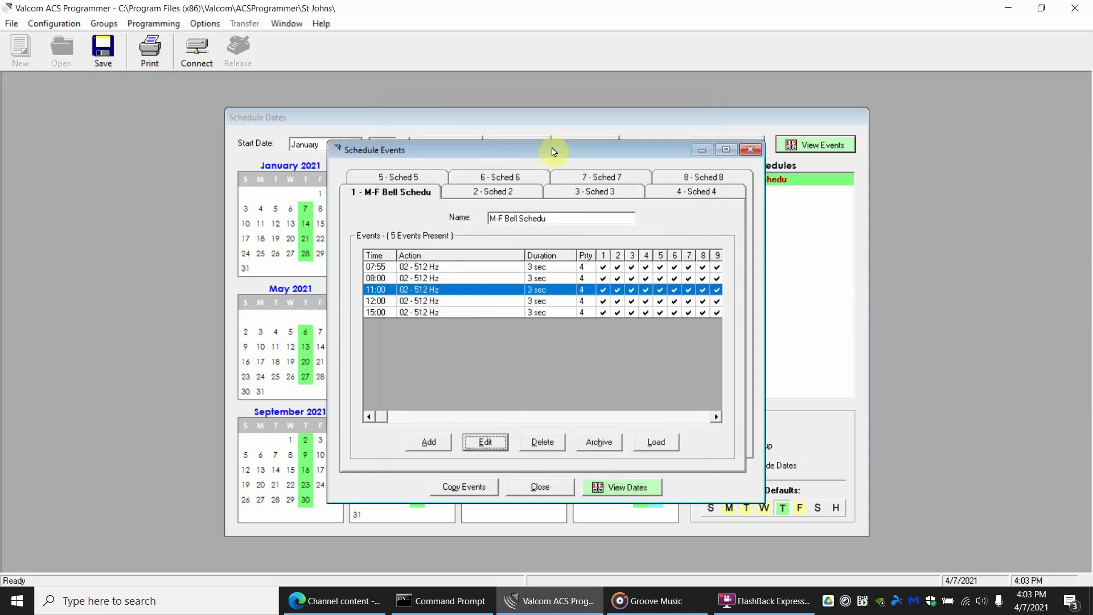
{"action": "left_click", "coordinate": [520, 488]}
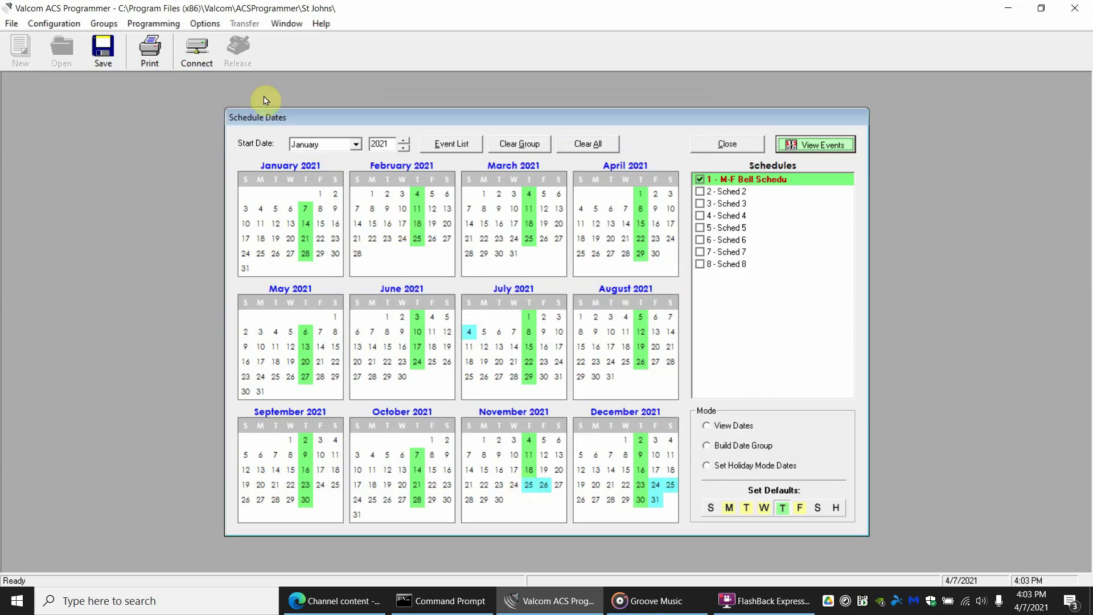